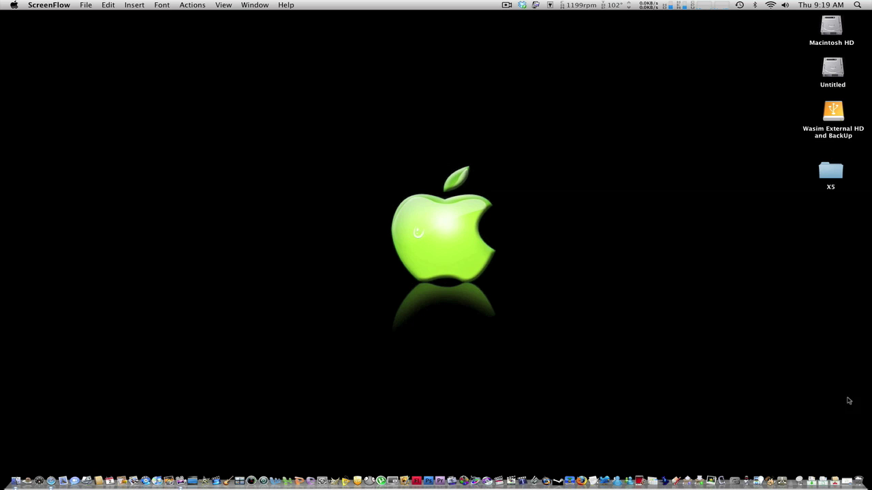
Step: Bring the vixy.net Safari page back up, then minimize it to reveal the desktop
{"action": "left_click", "coordinate": [852, 469]}
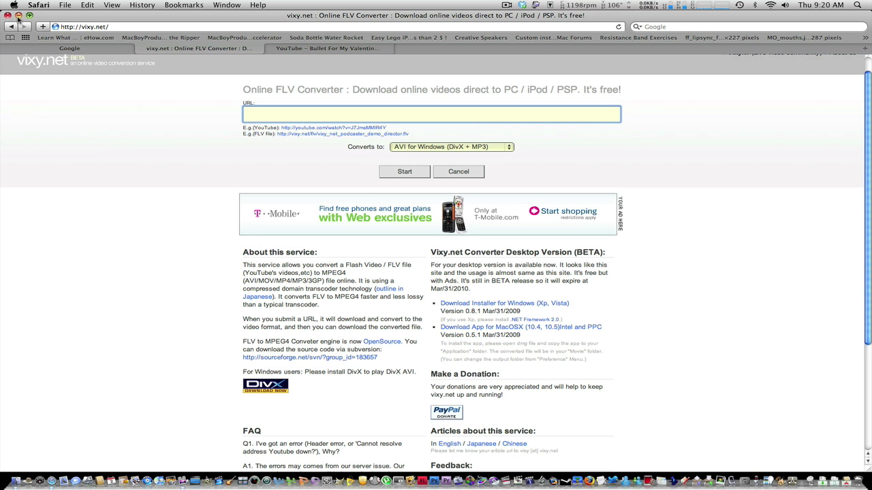
{"action": "left_click", "coordinate": [19, 15]}
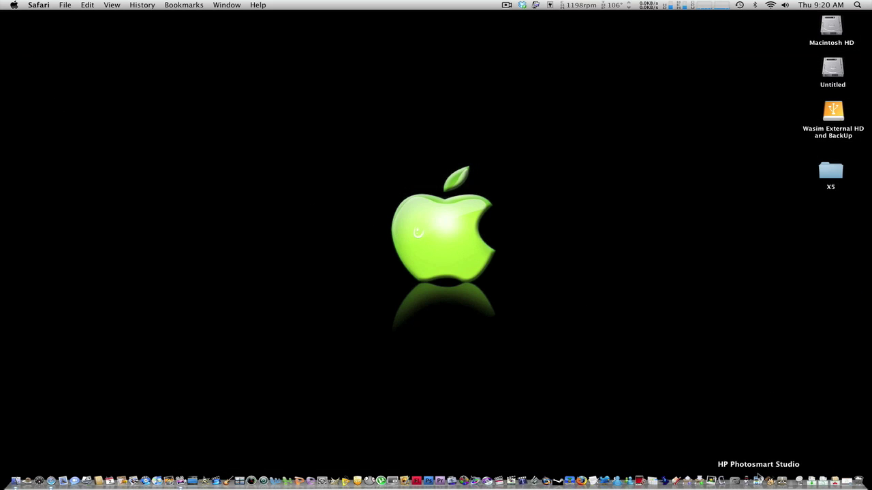
Step: Launch vixy converter BETA from the Dock, confirming the Open warning
{"action": "left_click", "coordinate": [735, 463]}
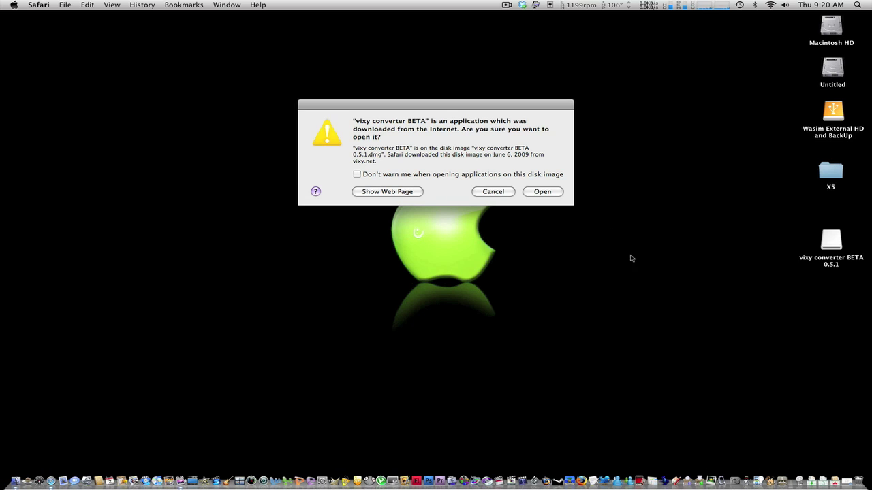
{"action": "left_click", "coordinate": [560, 191]}
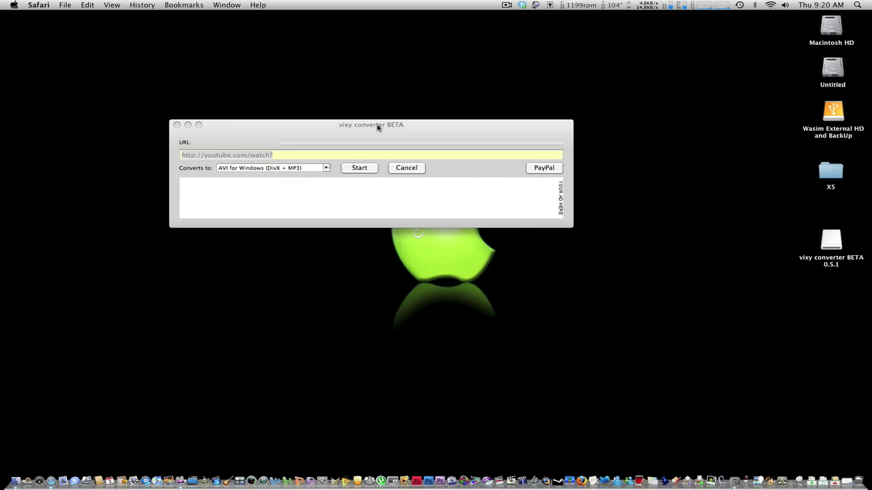
{"action": "left_click_drag", "start_coordinate": [383, 127], "coordinate": [473, 120]}
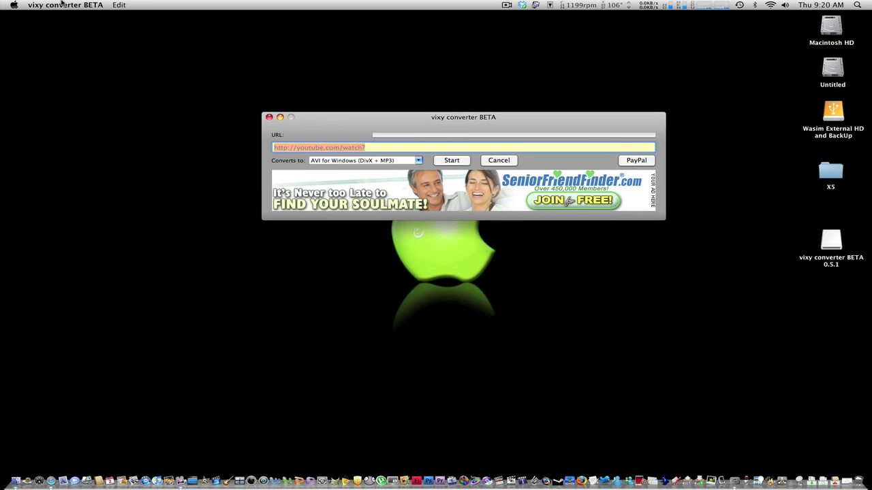
Step: Show vixy converter Preferences with the Desktop download folder, and open Macintosh HD
{"action": "left_click", "coordinate": [62, 4]}
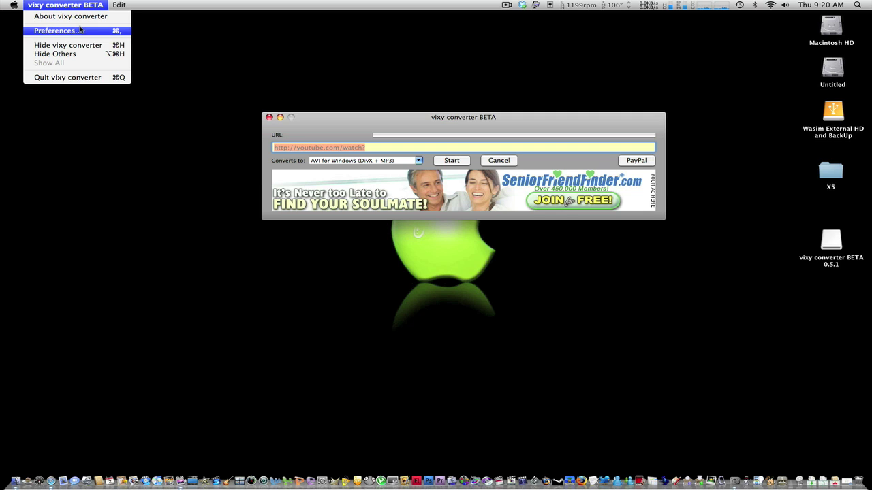
{"action": "left_click", "coordinate": [75, 34]}
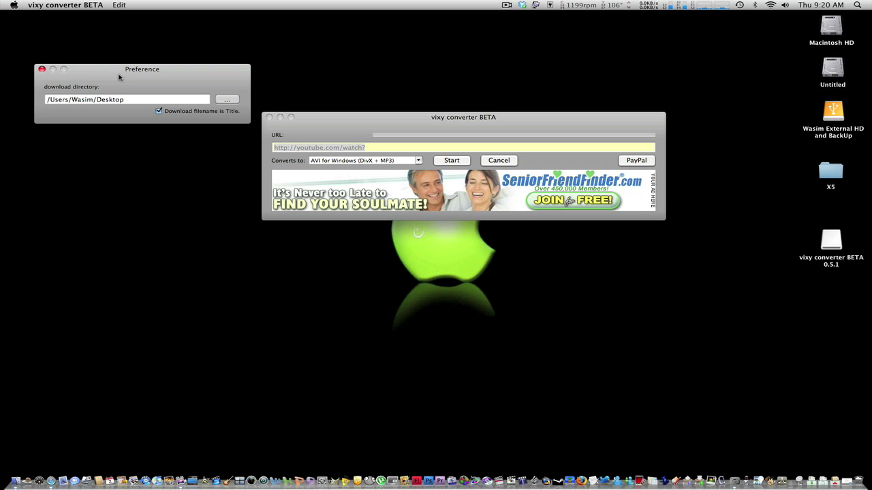
{"action": "left_click_drag", "start_coordinate": [122, 77], "coordinate": [145, 81]}
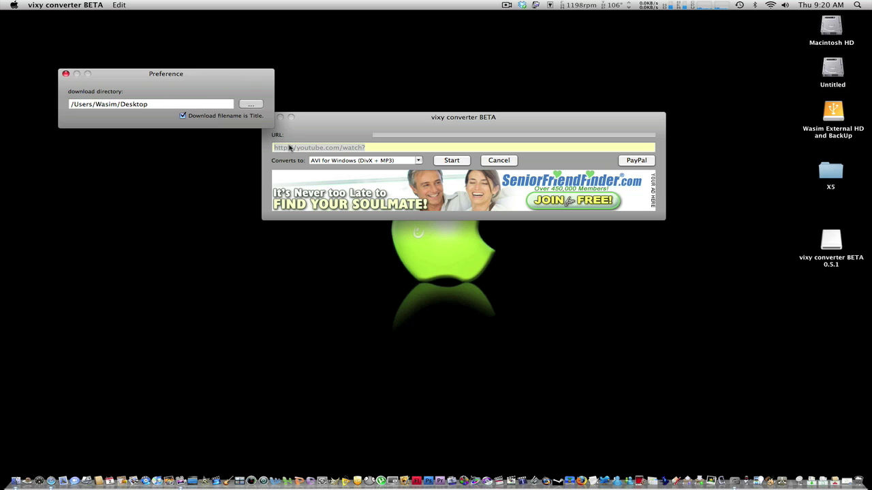
{"action": "double_click", "coordinate": [838, 26]}
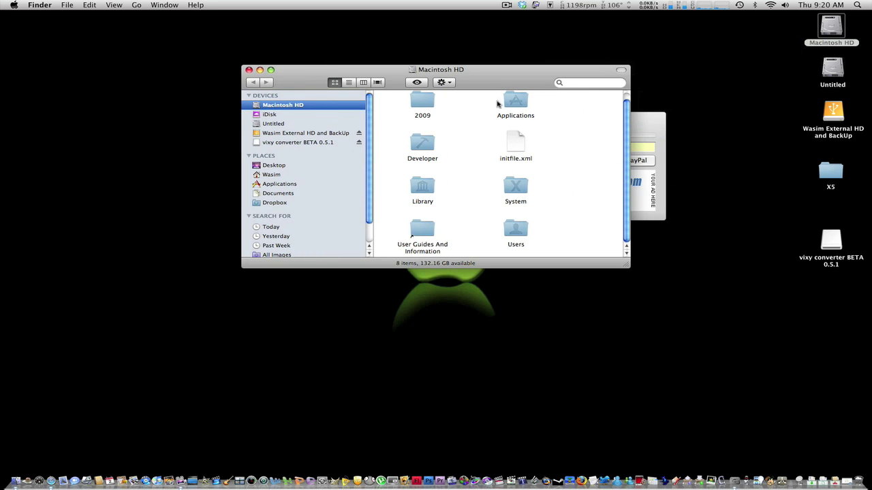
Step: Browse Macintosh HD through Users and the home folder into Movies
{"action": "double_click", "coordinate": [511, 229]}
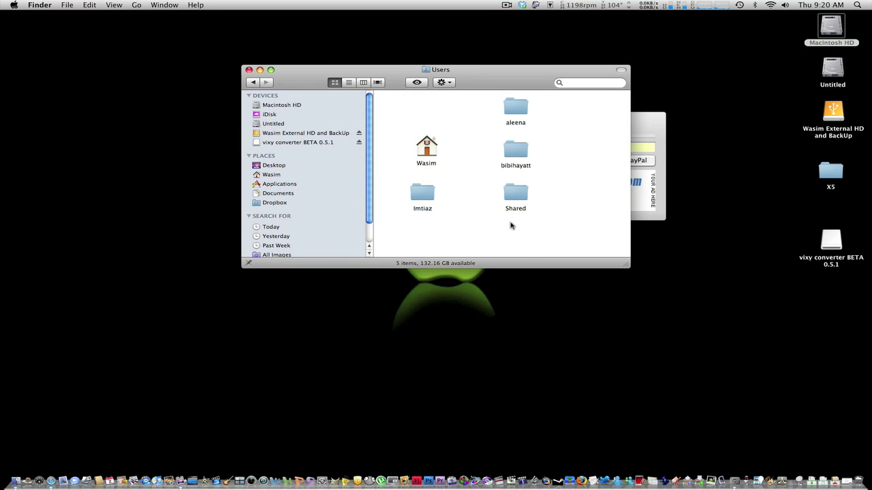
{"action": "double_click", "coordinate": [437, 140]}
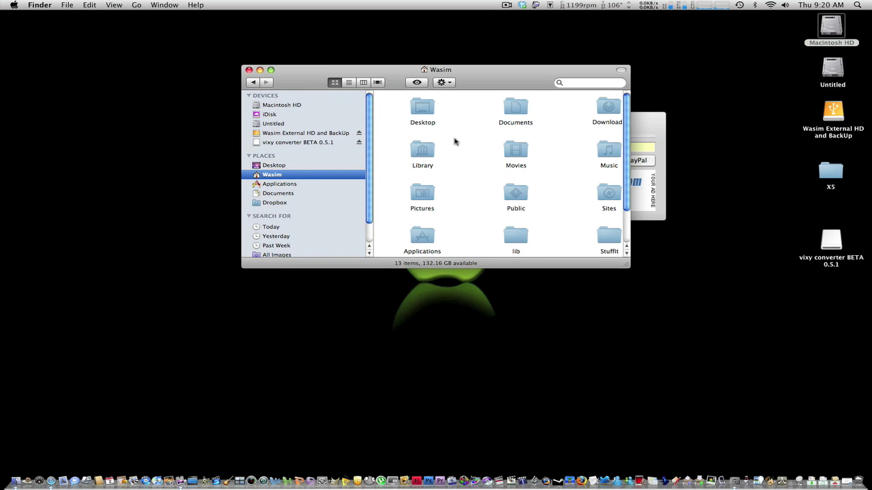
{"action": "double_click", "coordinate": [522, 149]}
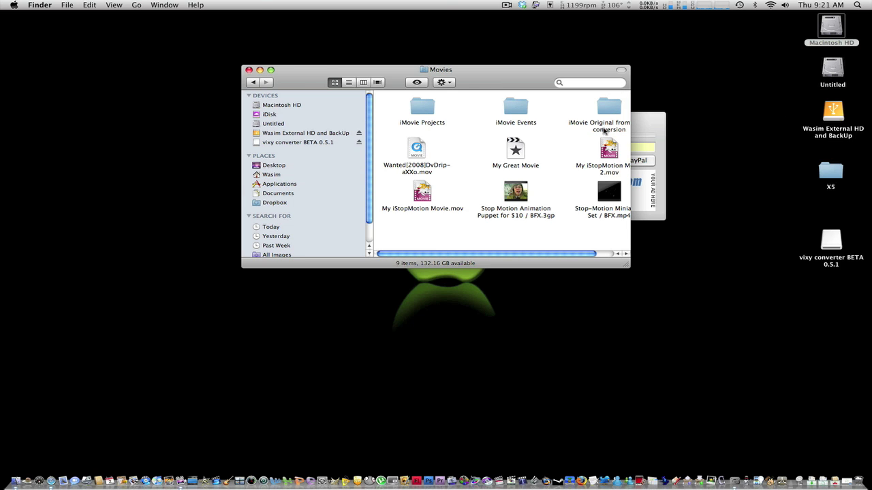
Step: Close the Finder window and restore the minimized vixy.net Safari page
{"action": "left_click", "coordinate": [250, 70]}
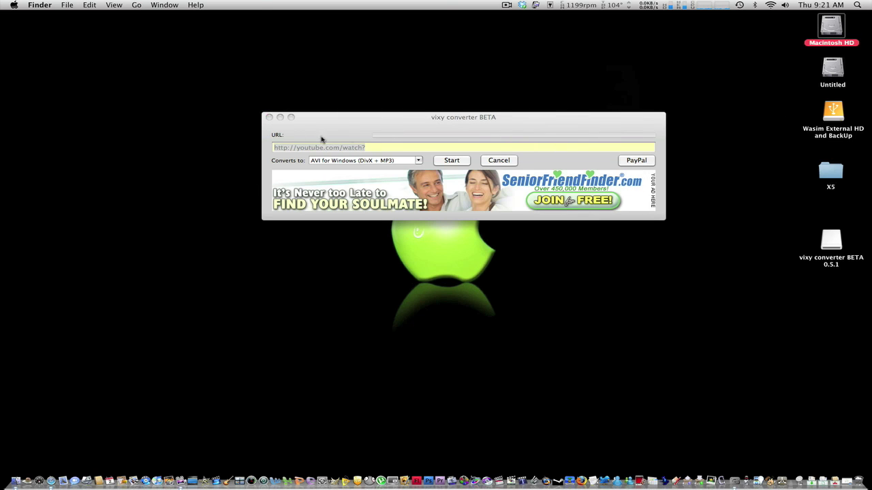
{"action": "left_click", "coordinate": [370, 127]}
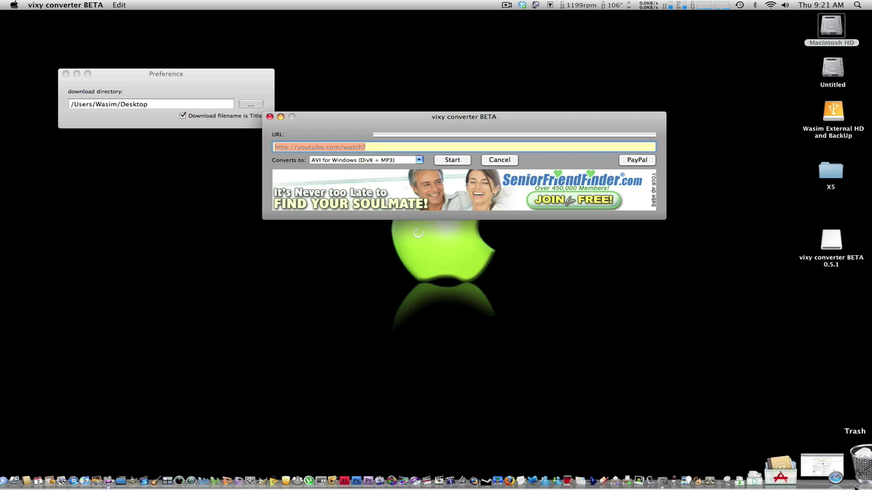
{"action": "left_click", "coordinate": [820, 443]}
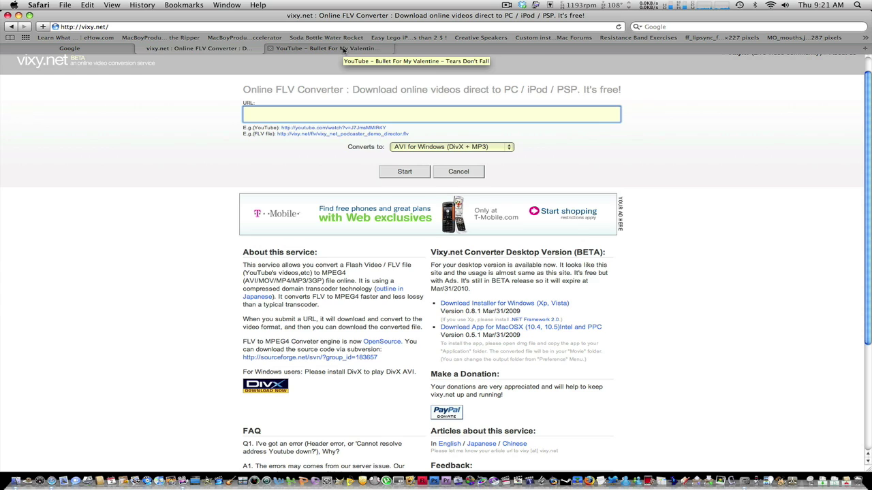
Step: Copy the share link of the YouTube video 'Tears Don't Fall'
{"action": "left_click", "coordinate": [344, 49]}
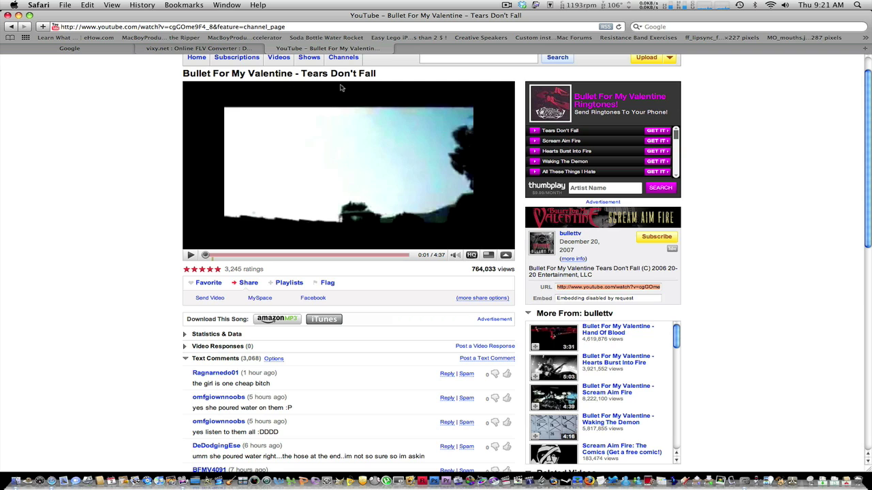
{"action": "left_click", "coordinate": [589, 282]}
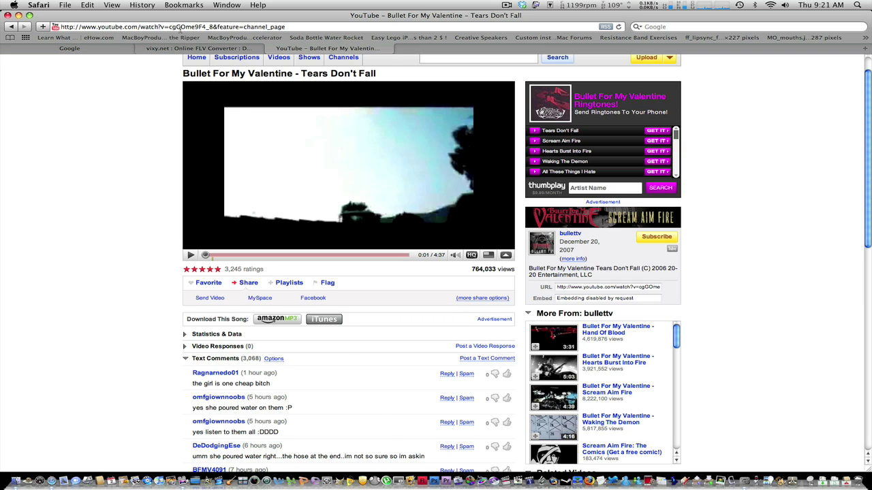
{"action": "left_click", "coordinate": [595, 287]}
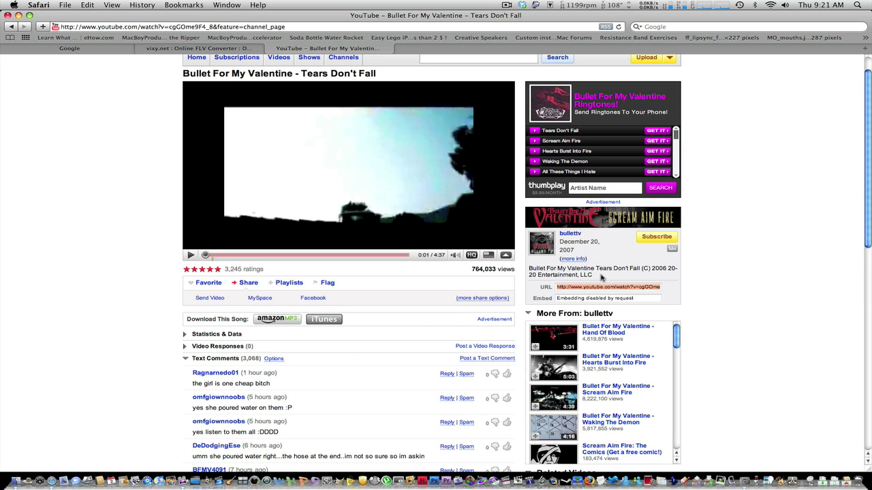
{"action": "key", "text": "super+c"}
{"action": "left_click", "coordinate": [18, 15]}
Step: Paste the YouTube link into the converter's URL field and list the Converts to formats
{"action": "left_click", "coordinate": [417, 147]}
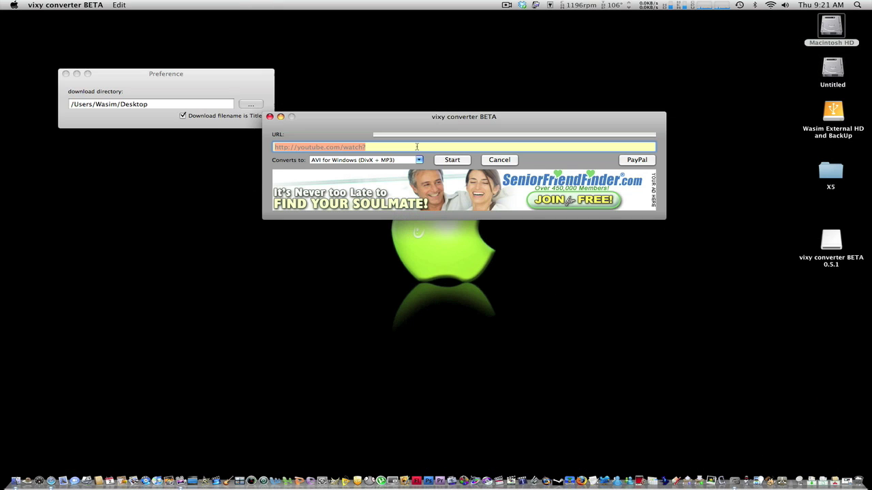
{"action": "key", "text": "super+v"}
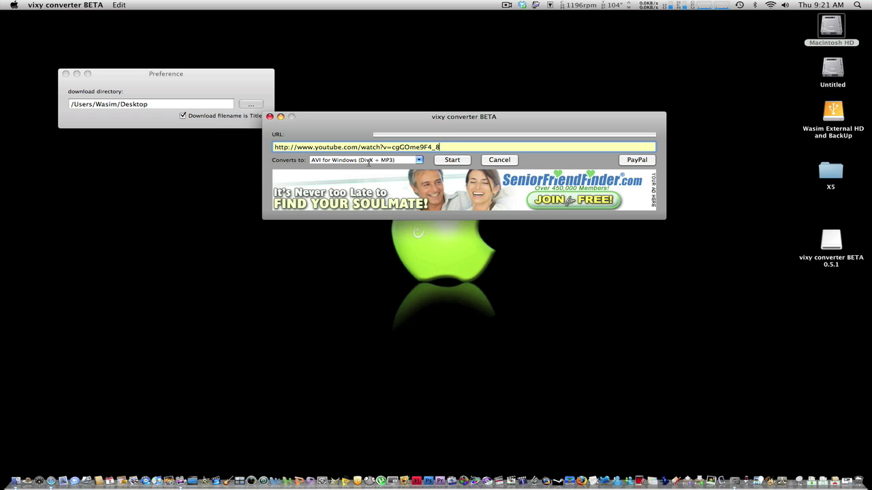
{"action": "left_click", "coordinate": [418, 161]}
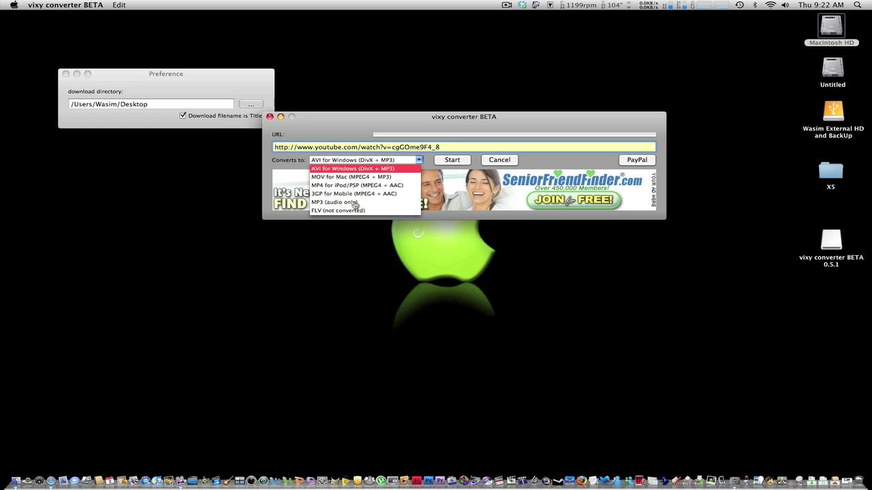
Step: Choose MP3 (audio only) as the output format and start the conversion
{"action": "left_click", "coordinate": [355, 203]}
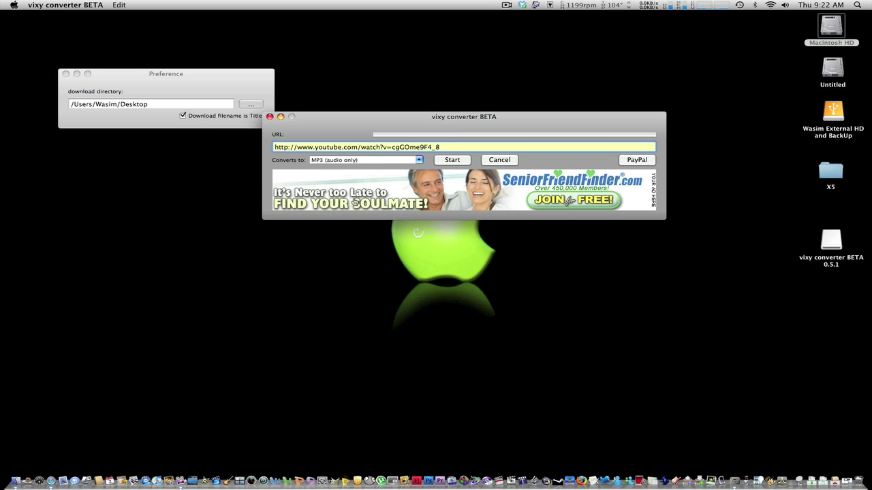
{"action": "left_click", "coordinate": [453, 159]}
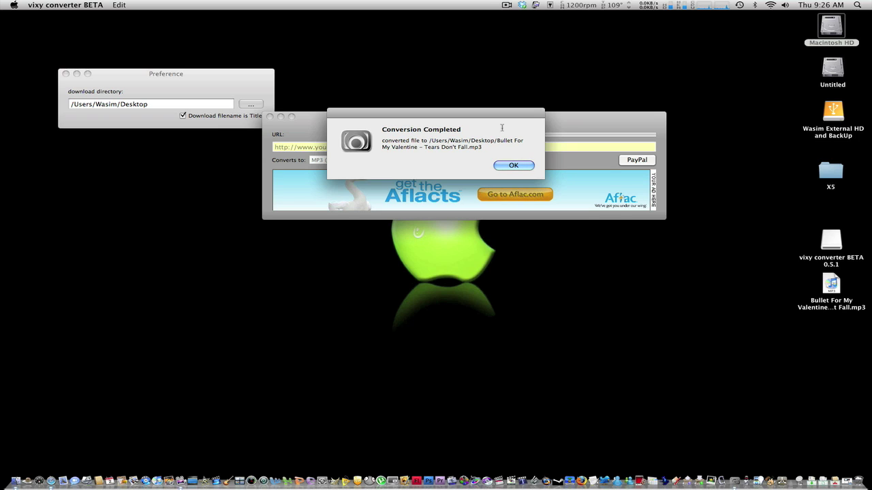
{"action": "left_click", "coordinate": [845, 479]}
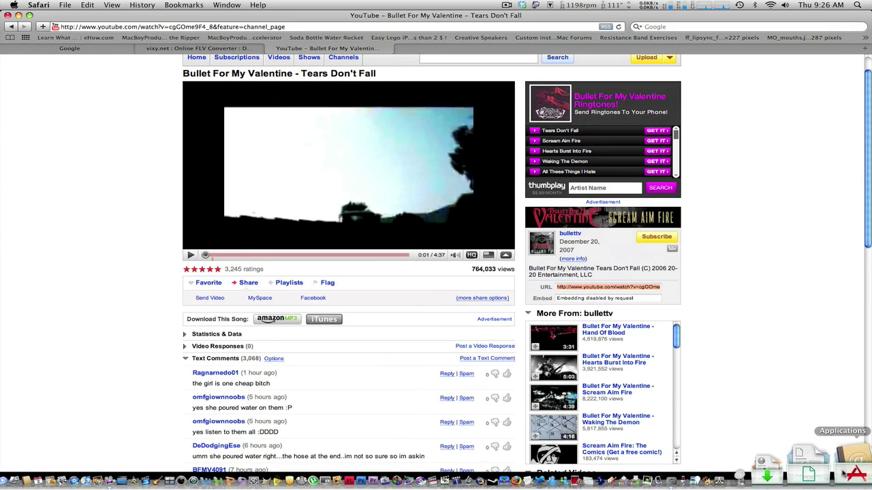
{"action": "left_click", "coordinate": [19, 15]}
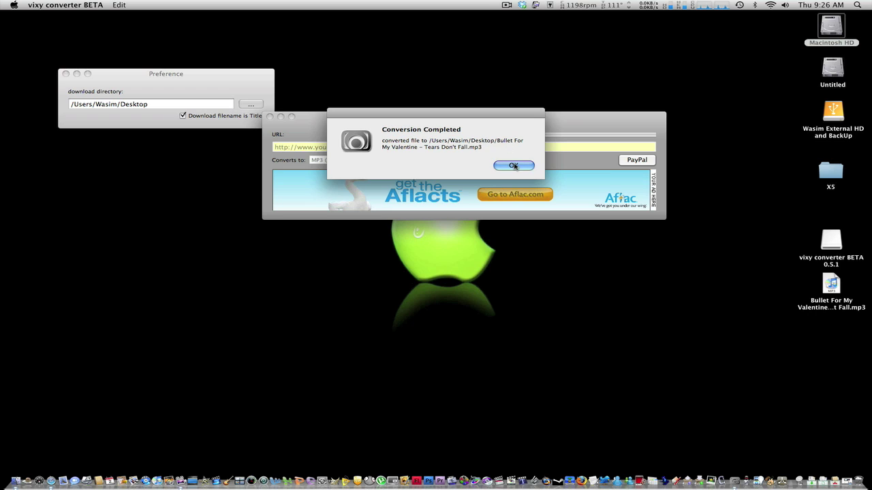
Step: Dismiss the Conversion Completed message and quit vixy converter
{"action": "left_click", "coordinate": [513, 165]}
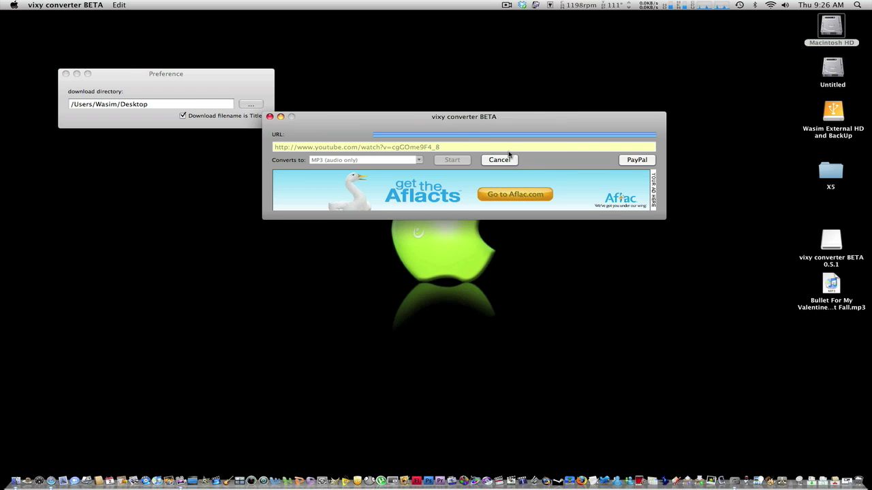
{"action": "left_click", "coordinate": [34, 5]}
{"action": "left_click", "coordinate": [62, 78]}
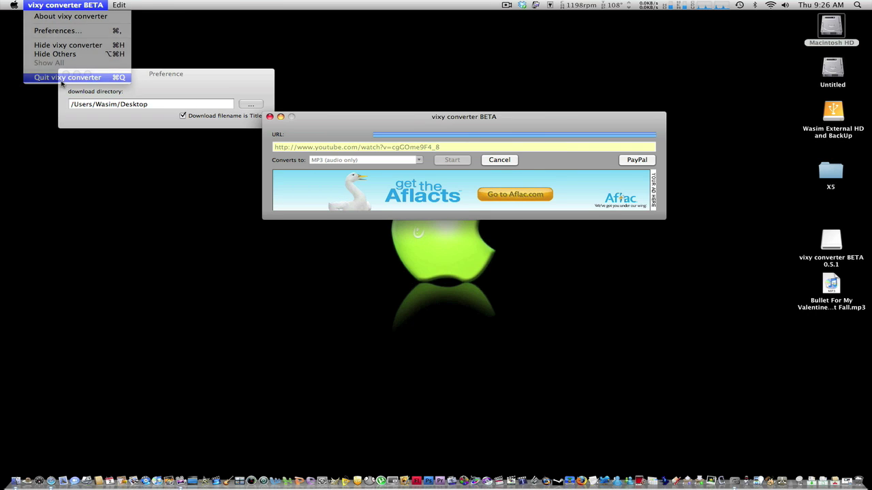
Step: Move the Tears Don't Fall MP3 above the apple, Quick Look it, then open it in iTunes
{"action": "left_click_drag", "start_coordinate": [831, 285], "coordinate": [457, 128]}
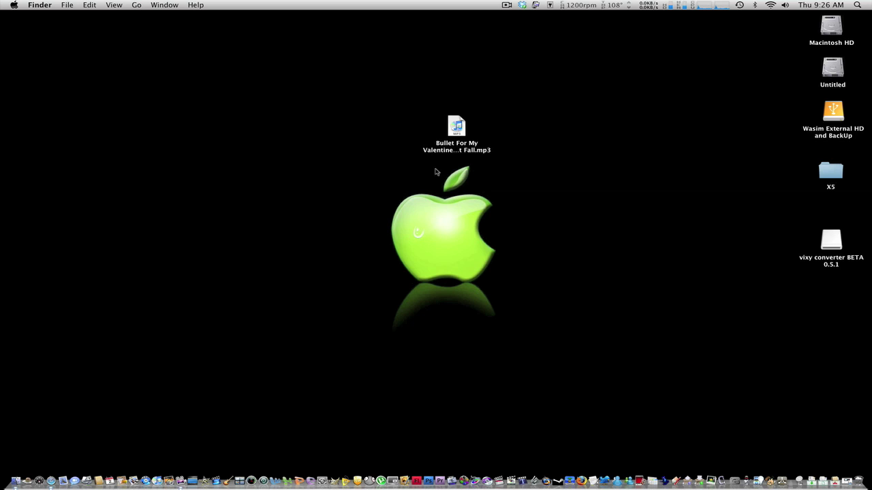
{"action": "left_click", "coordinate": [457, 131]}
{"action": "key", "text": "space"}
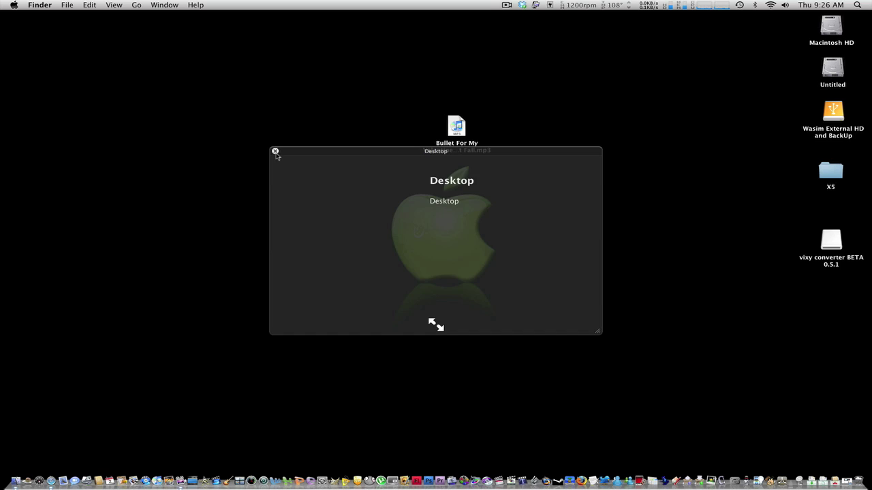
{"action": "left_click", "coordinate": [275, 151]}
{"action": "left_click", "coordinate": [455, 129]}
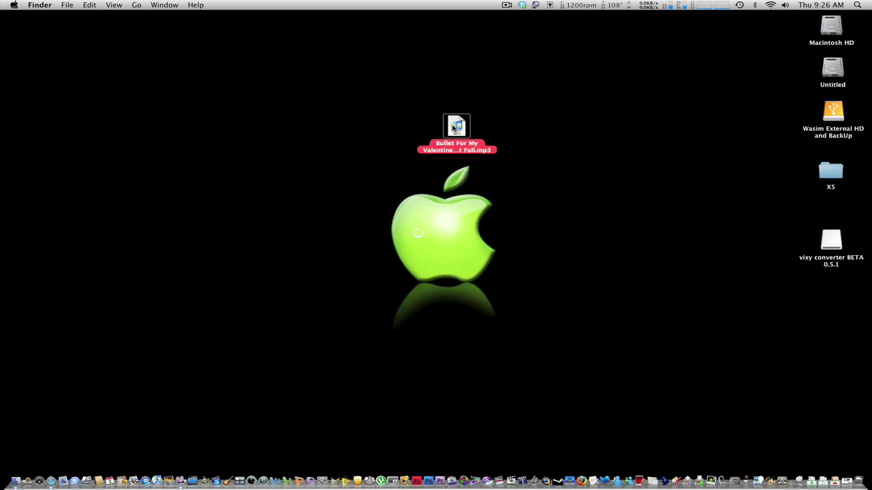
{"action": "double_click", "coordinate": [455, 129]}
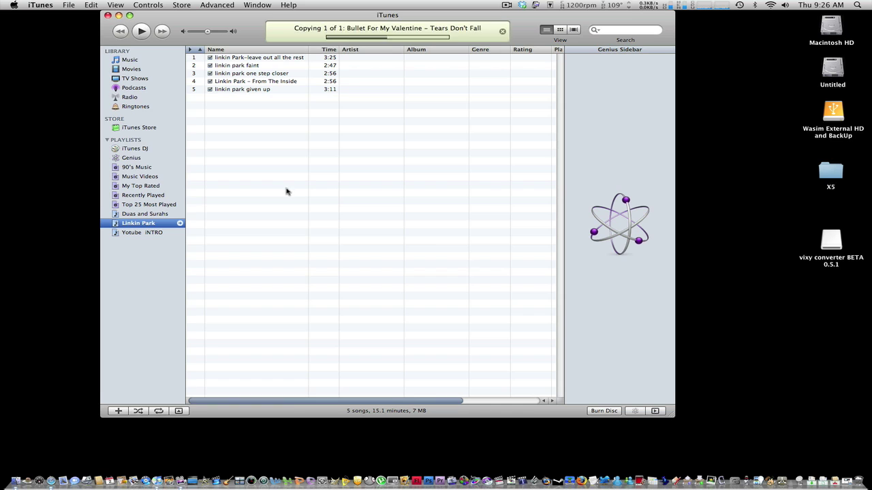
Step: Dismiss the iTunes update prompt, pause Tears Don't Fall after it plays, and quit iTunes
{"action": "left_click", "coordinate": [461, 208]}
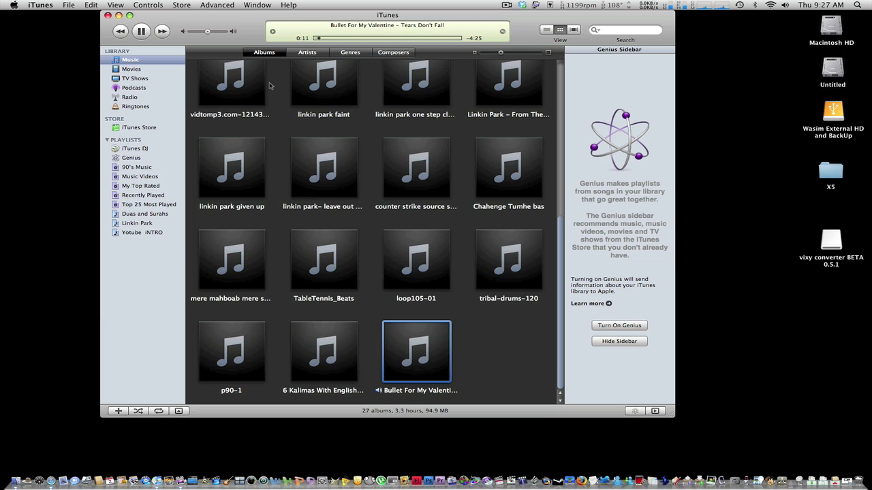
{"action": "left_click", "coordinate": [137, 33]}
{"action": "left_click", "coordinate": [38, 5]}
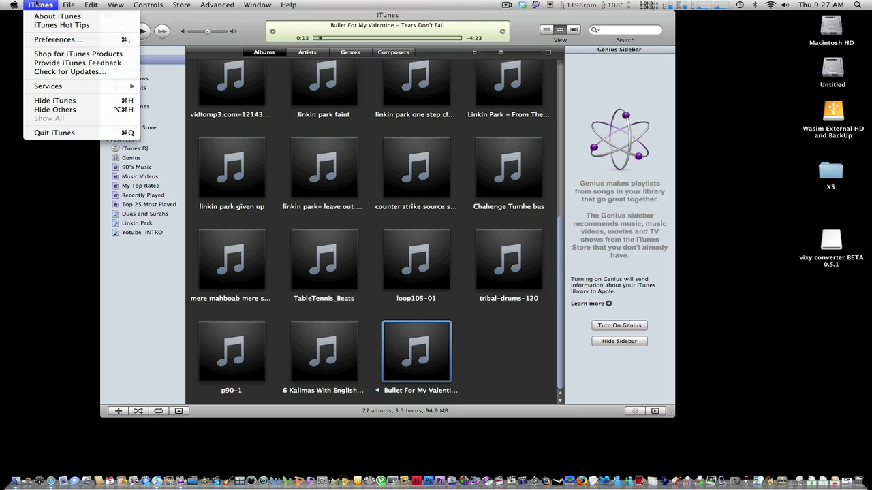
{"action": "left_click", "coordinate": [73, 134]}
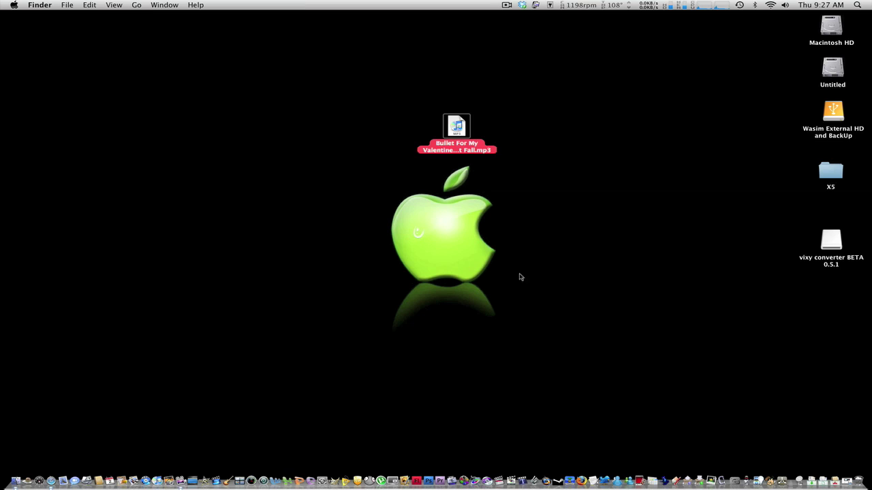
Step: Drag the Tears Don't Fall MP3 to the desktop's right edge under the vixy converter icon
{"action": "mouse_move", "coordinate": [465, 127]}
{"action": "left_mouse_down"}
{"action": "mouse_move", "coordinate": [869, 324]}
{"action": "mouse_move", "coordinate": [847, 293]}
{"action": "left_mouse_up"}
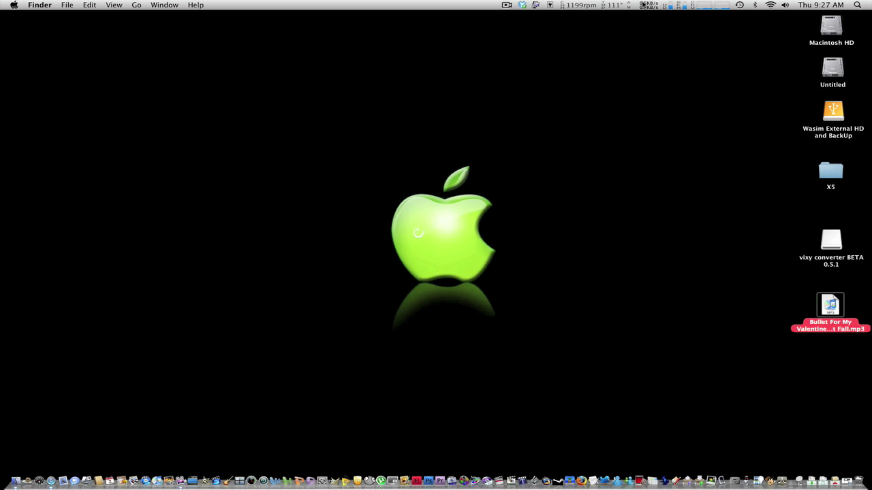
{"action": "left_click", "coordinate": [507, 5]}
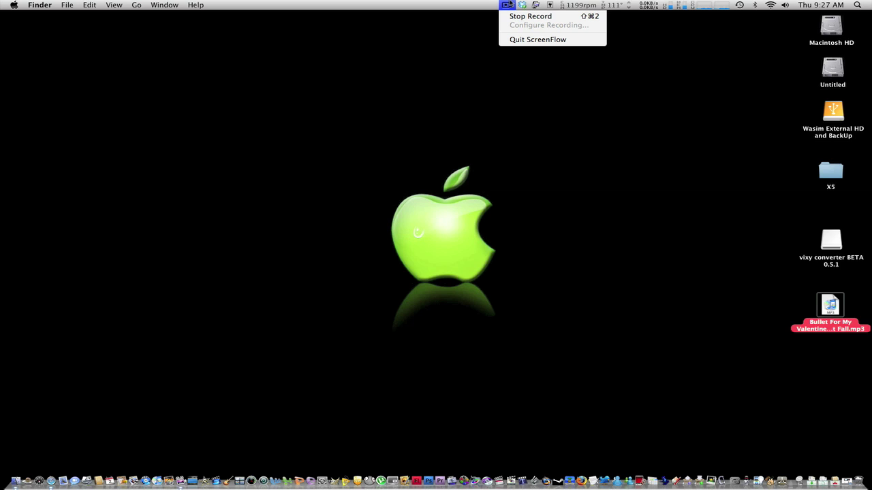